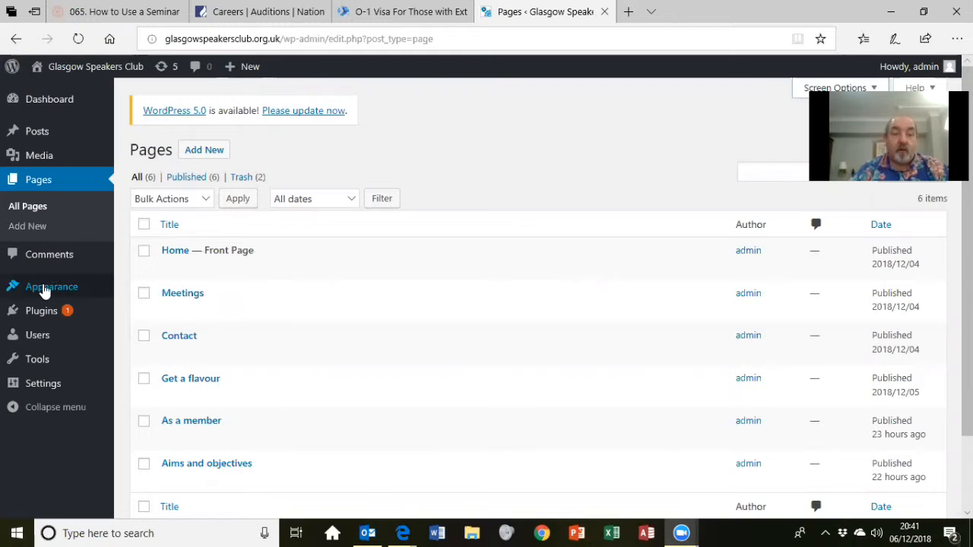
- From the Pages list, bring up the Plugins submenu in the admin sidebar
{"action": "mouse_move", "coordinate": [41, 313]}
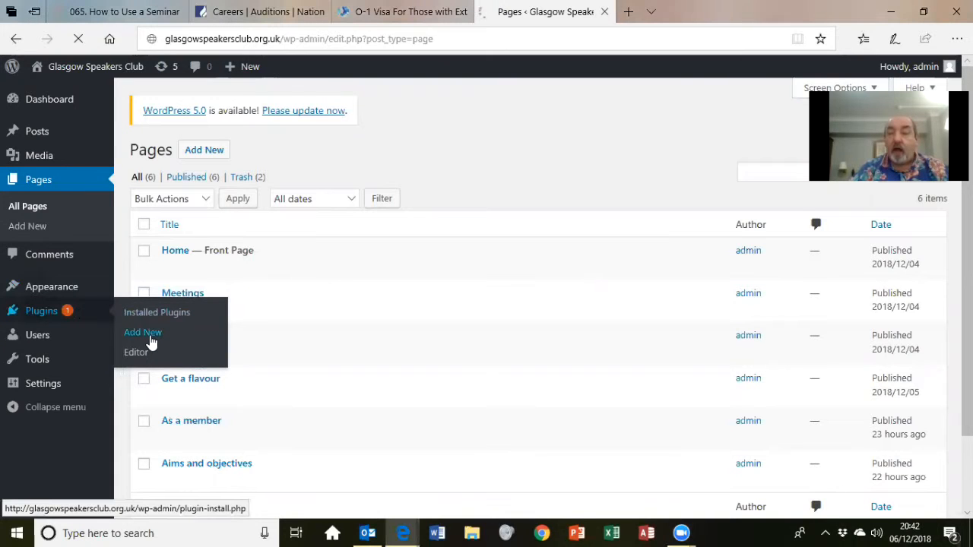
- Install Contact Form 7 from the Popular plugins list and activate it in Installed Plugins
{"action": "left_click", "coordinate": [152, 342]}
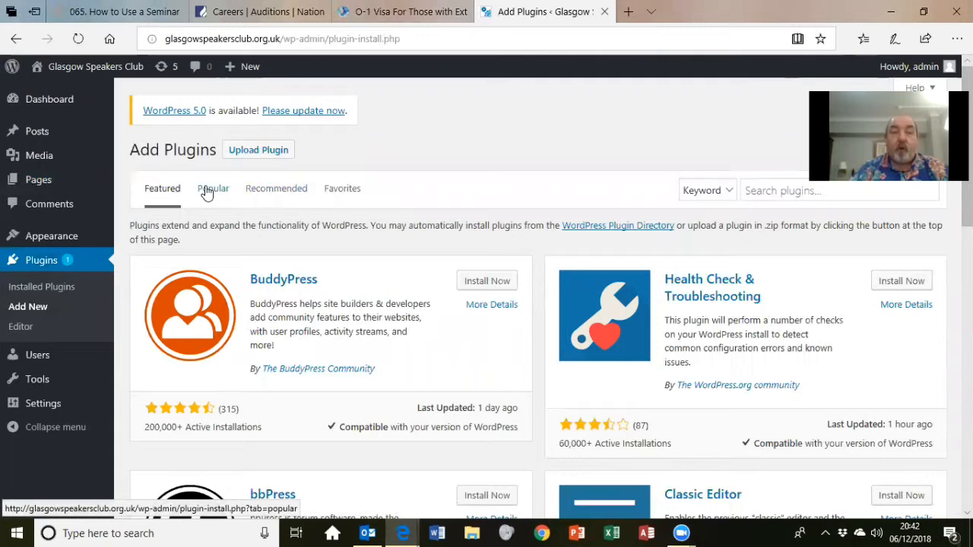
{"action": "left_click", "coordinate": [206, 194]}
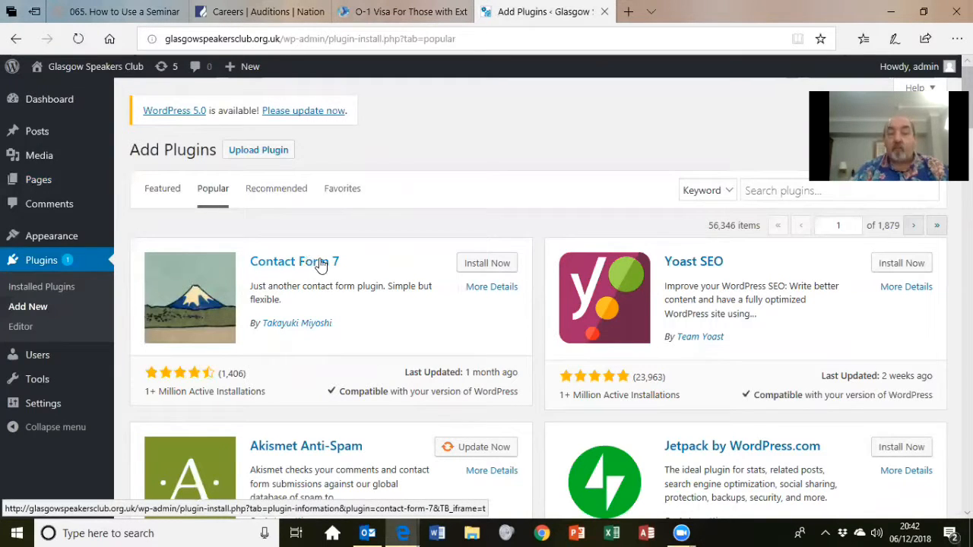
{"action": "left_click", "coordinate": [487, 263]}
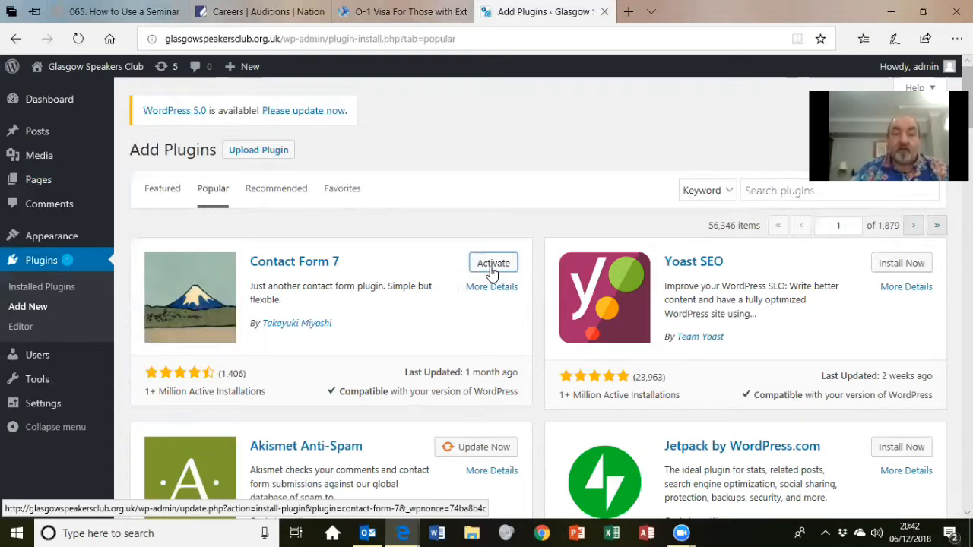
{"action": "left_click", "coordinate": [47, 266]}
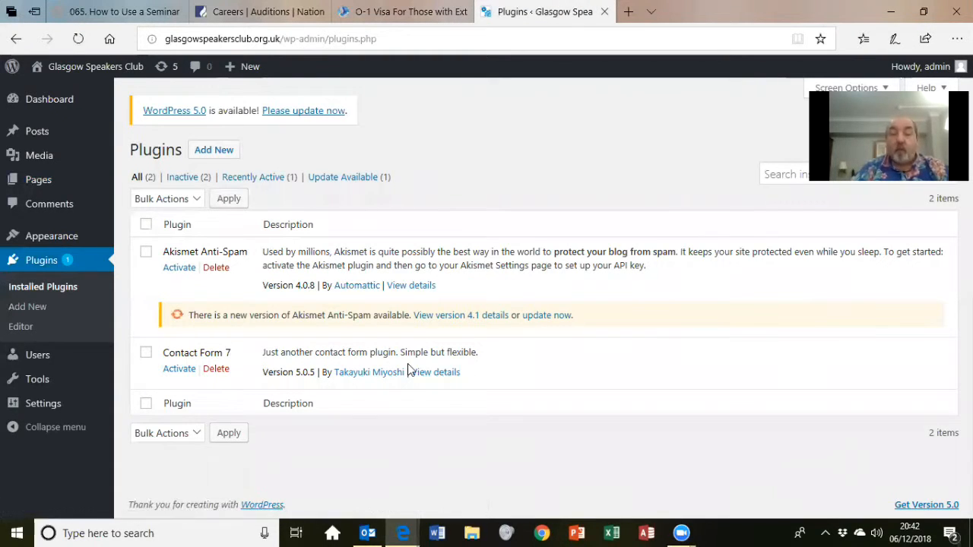
{"action": "left_click", "coordinate": [179, 369]}
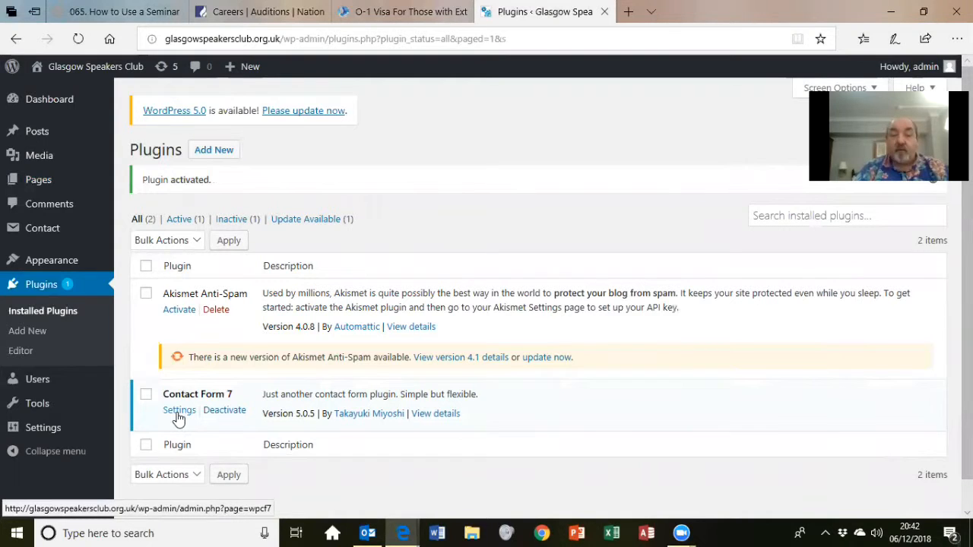
- Open Contact form 1 in its editor and select the name, email and subject template fields
{"action": "left_click", "coordinate": [176, 413]}
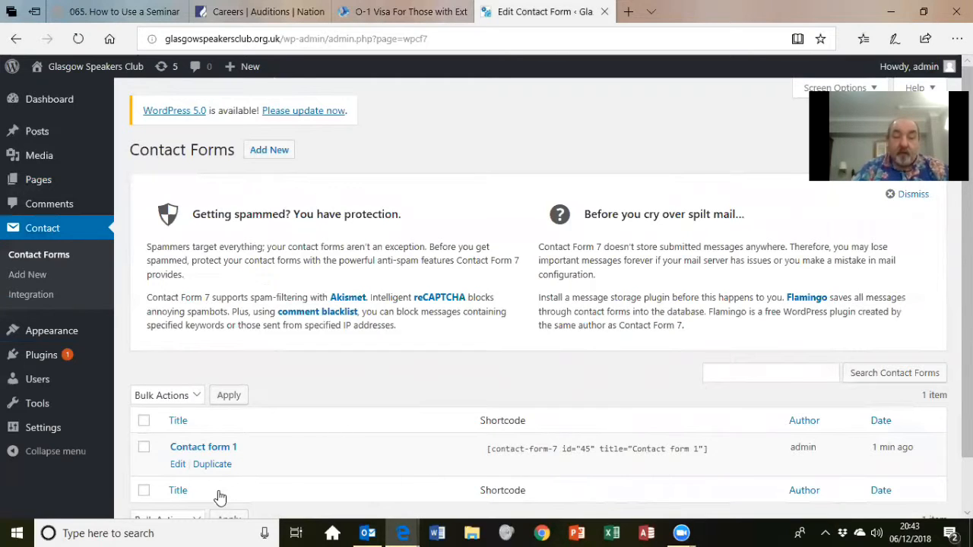
{"action": "left_click", "coordinate": [178, 465]}
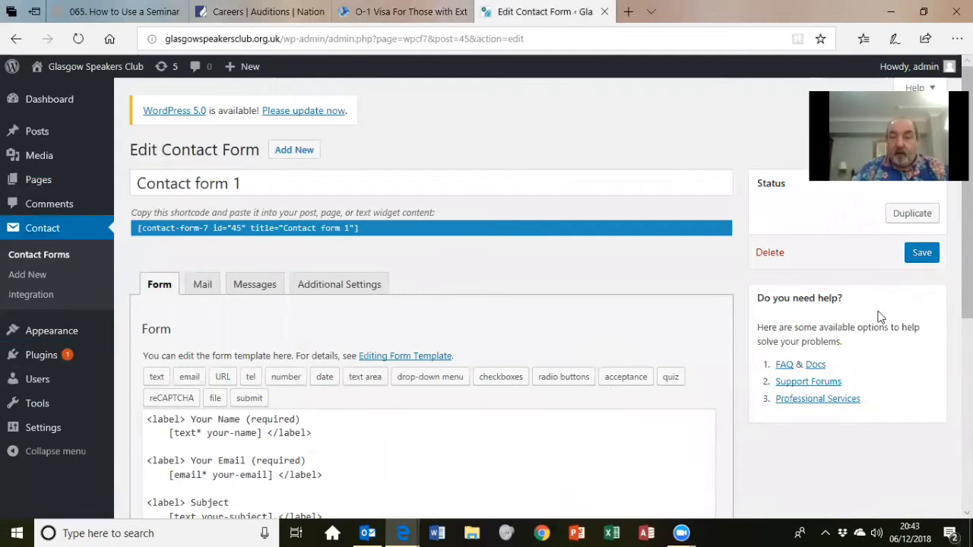
{"action": "scroll", "coordinate": [426, 304], "scroll_direction": "down", "scroll_amount": 3}
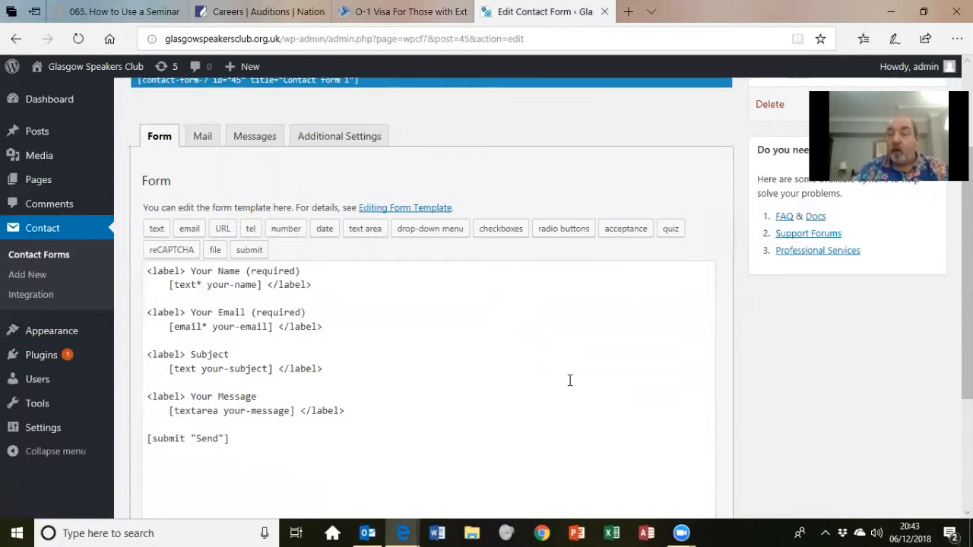
{"action": "left_click_drag", "start_coordinate": [569, 380], "coordinate": [146, 285]}
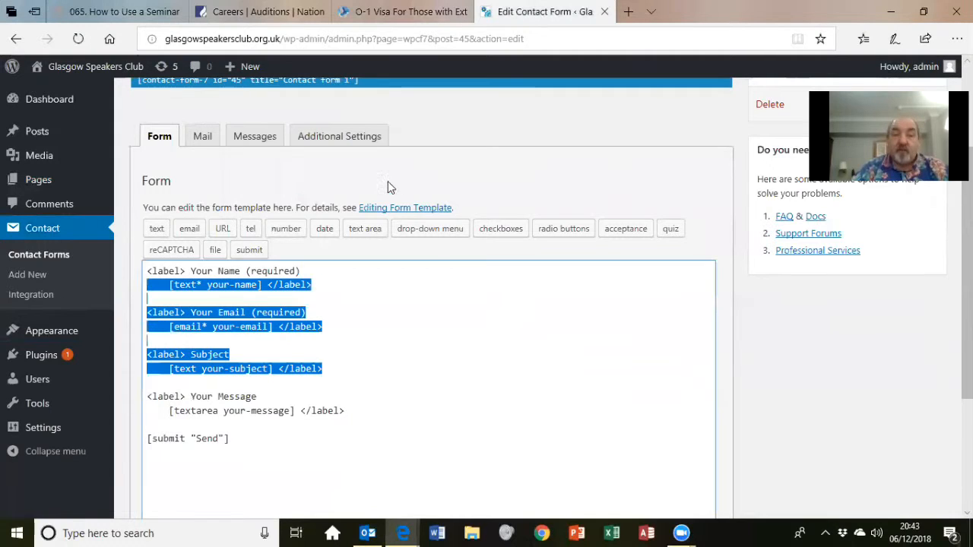
- In the Mail tab, set the To field to the club secretary's e-mail address, then save the form
{"action": "left_click", "coordinate": [201, 138]}
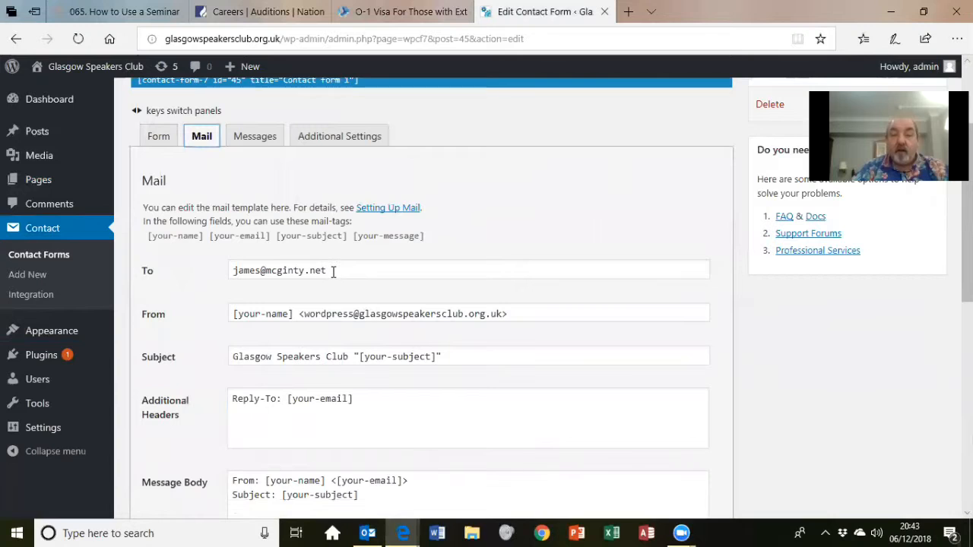
{"action": "left_click_drag", "start_coordinate": [333, 272], "coordinate": [228, 278]}
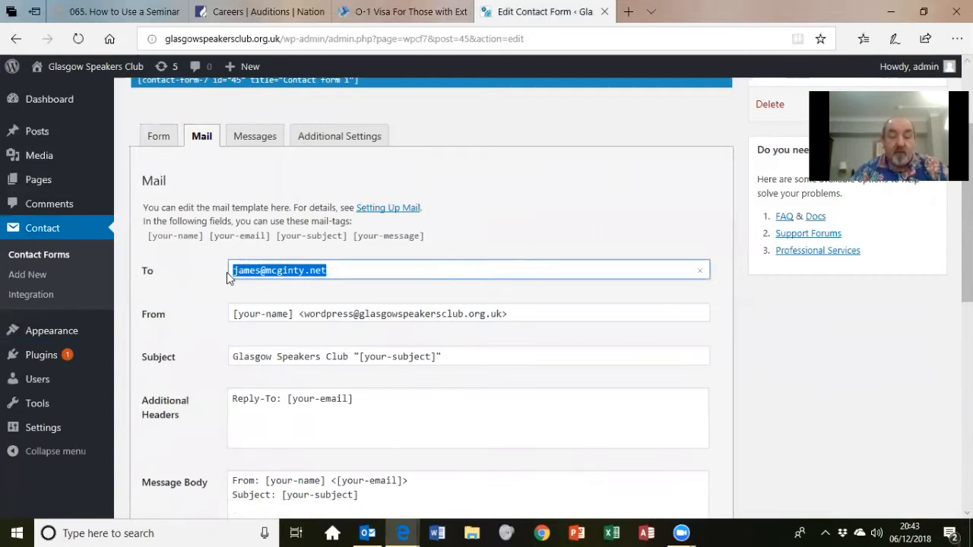
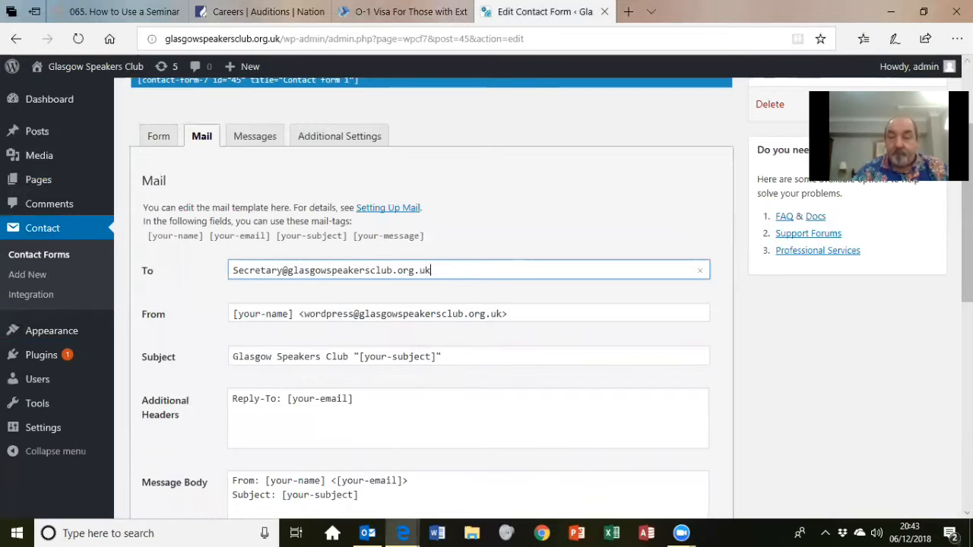
{"action": "scroll", "coordinate": [487, 304], "scroll_direction": "down", "scroll_amount": 5}
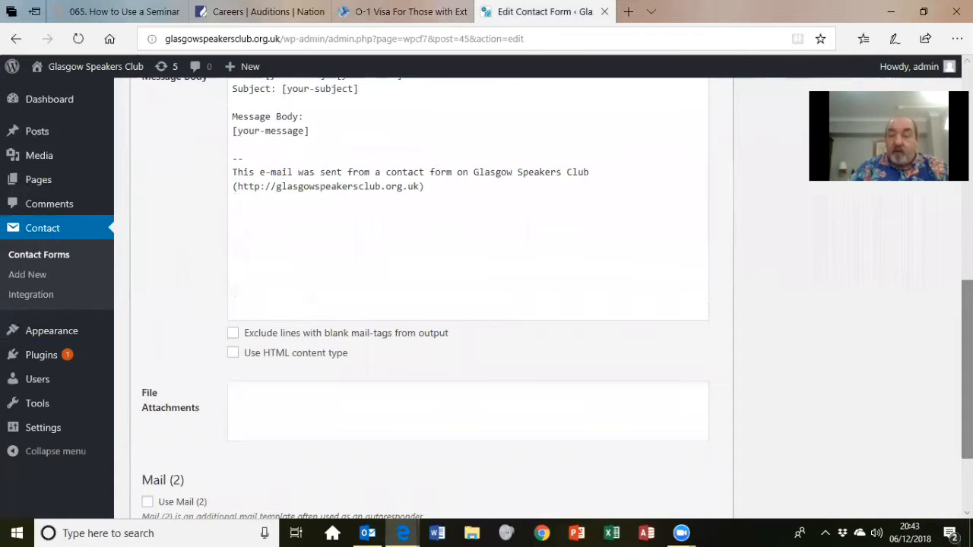
{"action": "scroll", "coordinate": [486, 304], "scroll_direction": "down", "scroll_amount": 3}
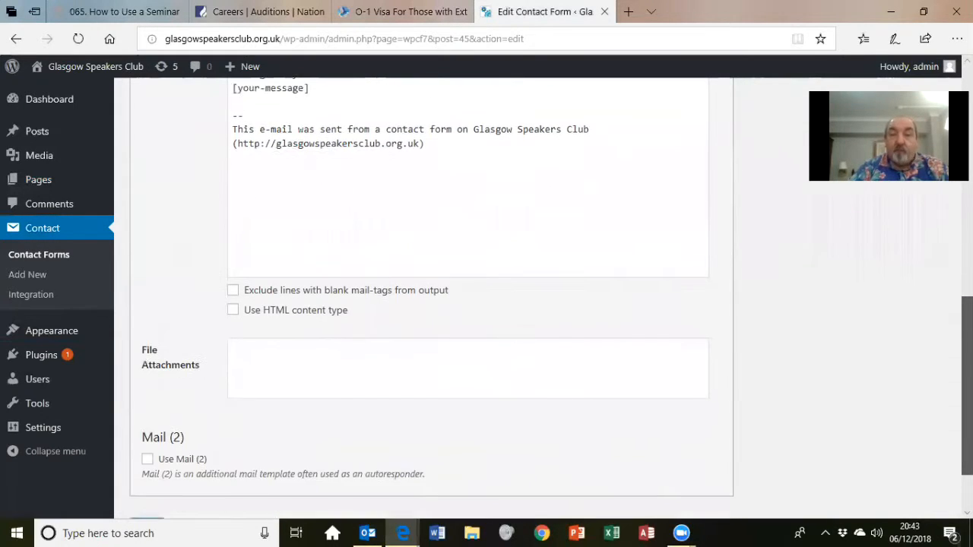
{"action": "scroll", "coordinate": [486, 303], "scroll_direction": "down", "scroll_amount": 1}
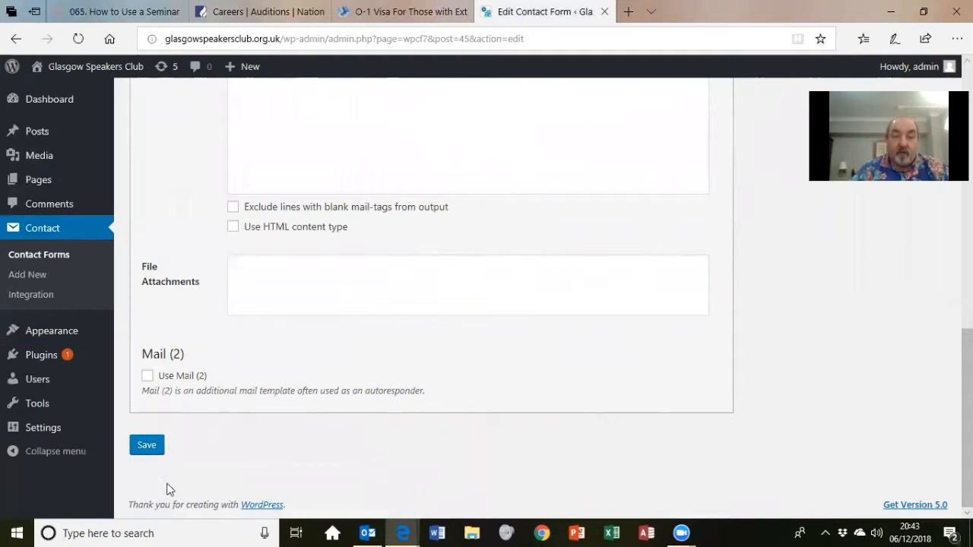
{"action": "left_click", "coordinate": [148, 450]}
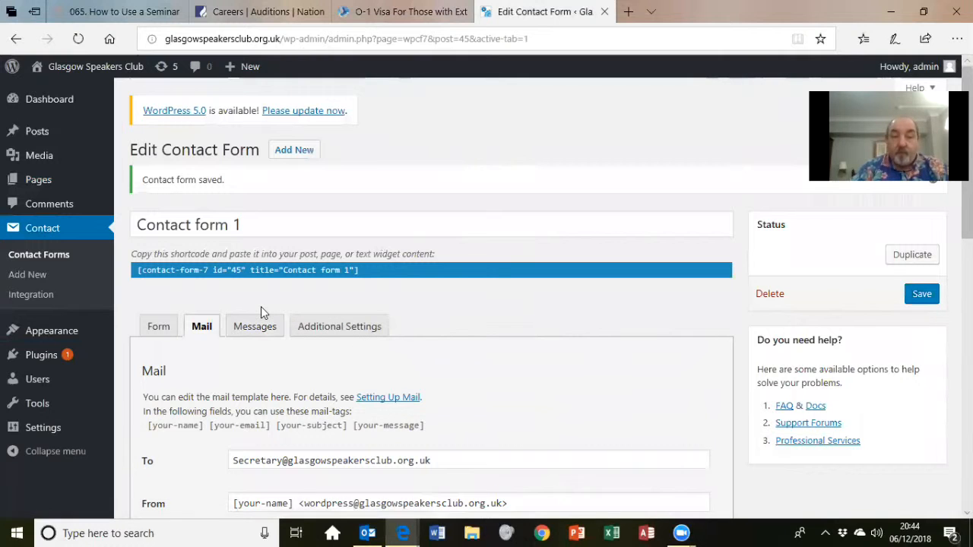
- Copy the Contact form 1 shortcode from the Contact Forms list, then go to the Pages list
{"action": "left_click", "coordinate": [43, 363]}
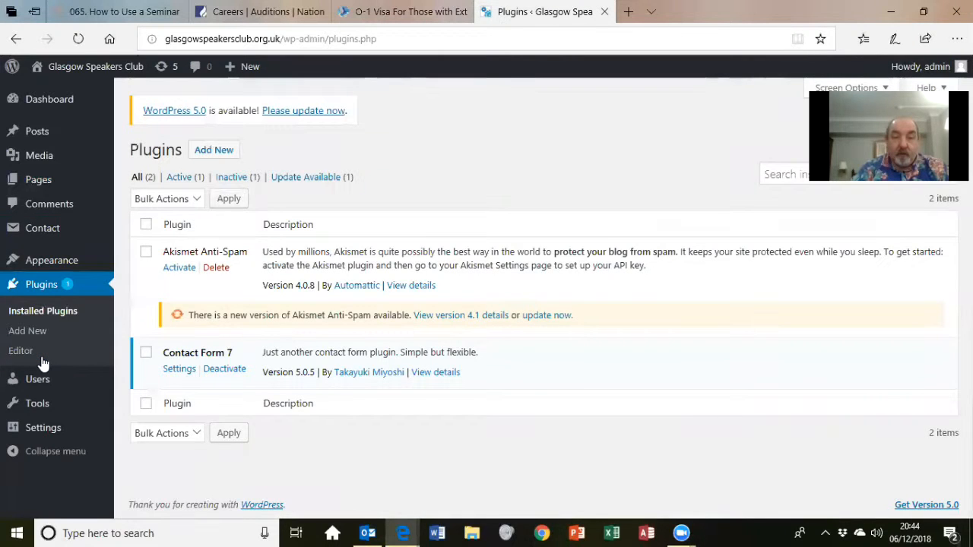
{"action": "left_click", "coordinate": [179, 369]}
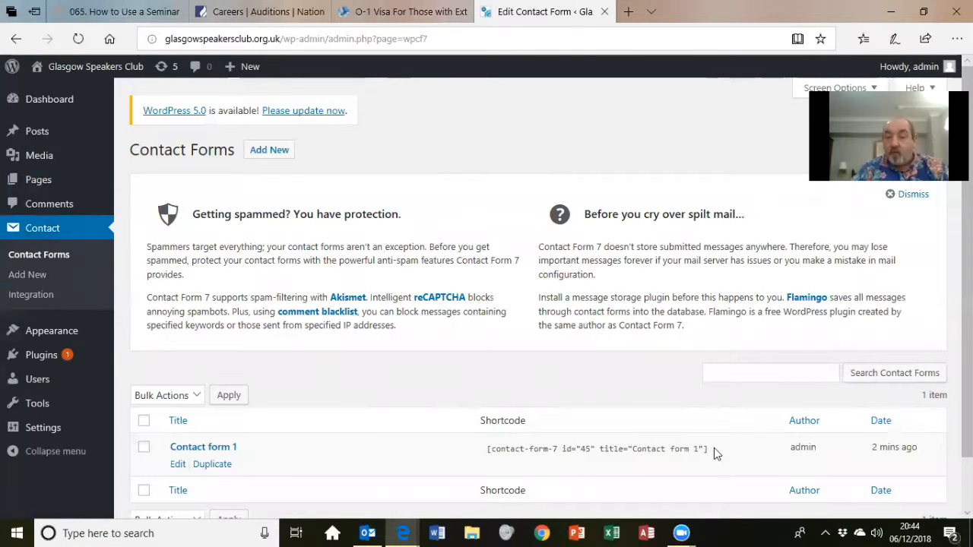
{"action": "left_click_drag", "start_coordinate": [713, 455], "coordinate": [456, 461]}
{"action": "key", "text": "ctrl+c"}
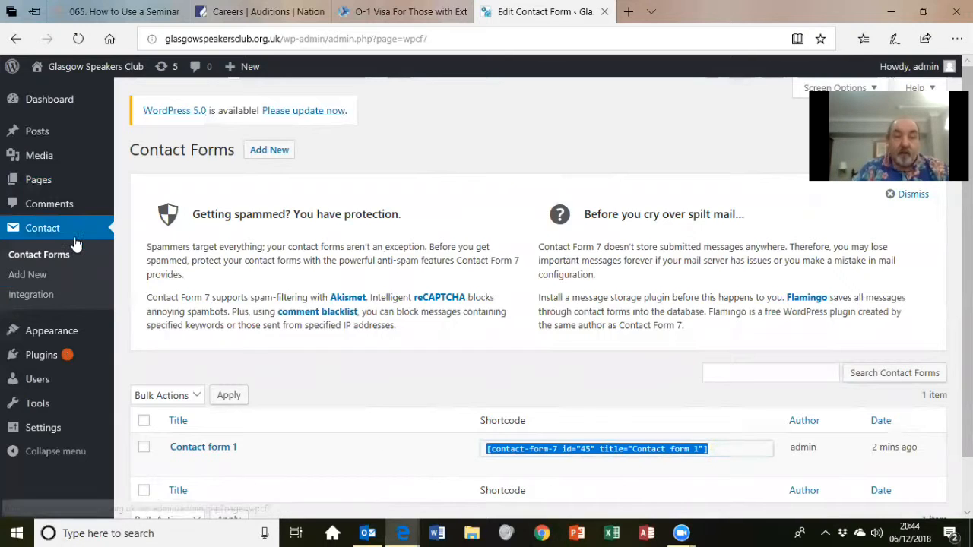
{"action": "left_click", "coordinate": [32, 182]}
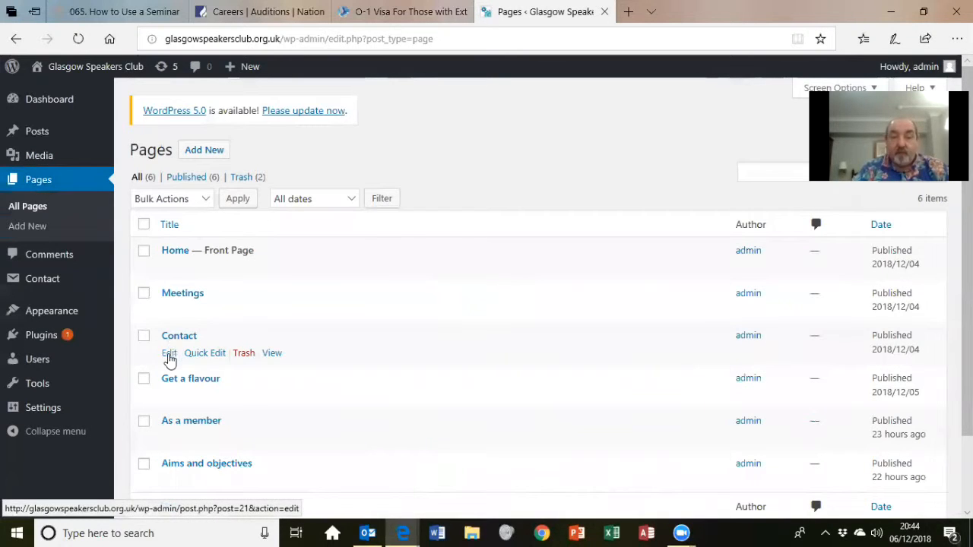
- In the Contact page's Text editor, paste the shortcode on a new line under 'Please contact us via'
{"action": "left_click", "coordinate": [169, 355]}
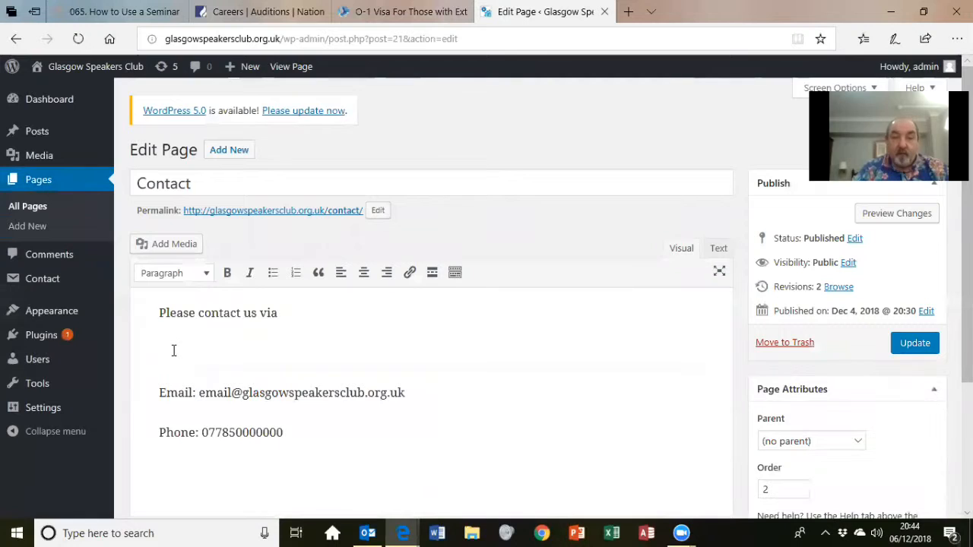
{"action": "left_click", "coordinate": [718, 251]}
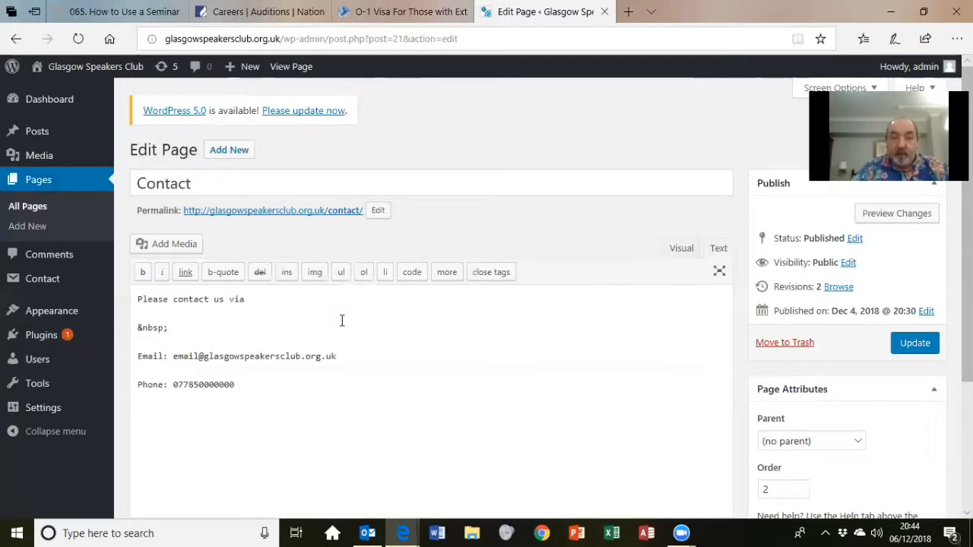
{"action": "left_click", "coordinate": [144, 314]}
{"action": "key", "text": "Return"}
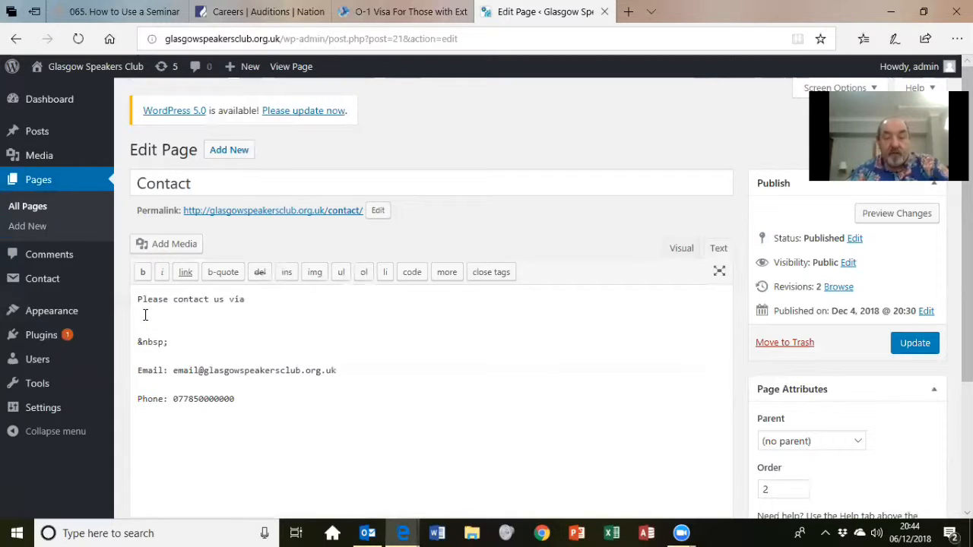
{"action": "key", "text": "ctrl+v"}
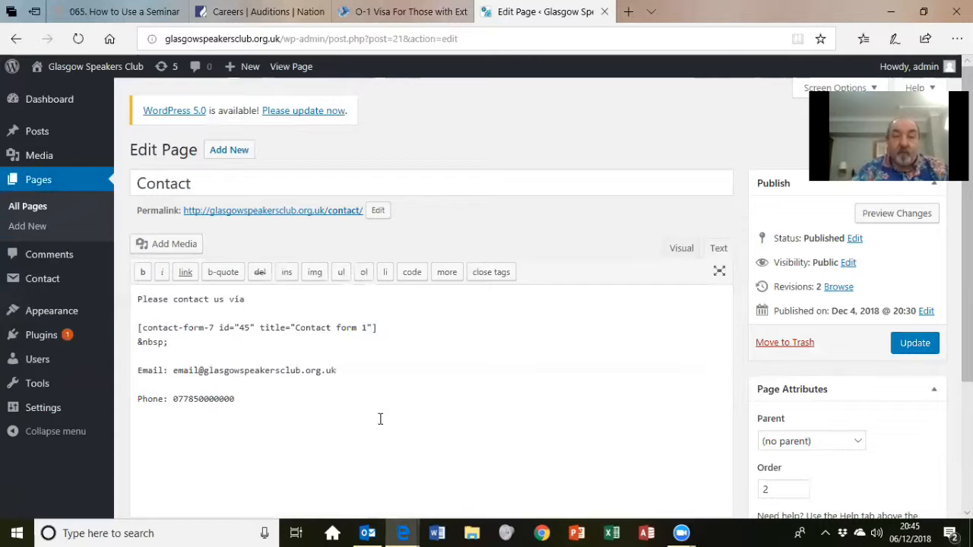
- Delete the Email line, the leftover &nbsp; and the Phone line, keeping the edits unsaved in the editor
{"action": "left_click", "coordinate": [338, 370]}
{"action": "left_click_drag", "start_coordinate": [339, 370], "coordinate": [120, 366]}
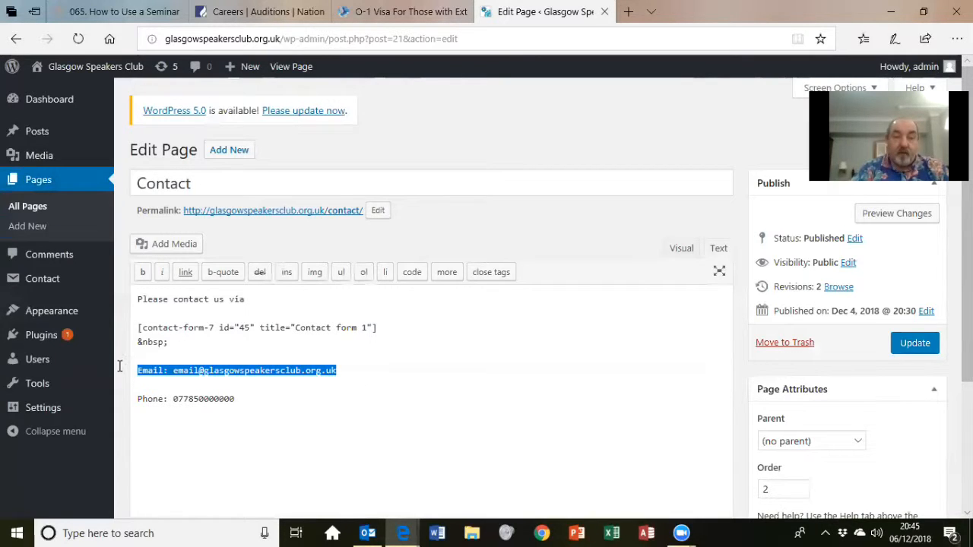
{"action": "key", "text": "Delete"}
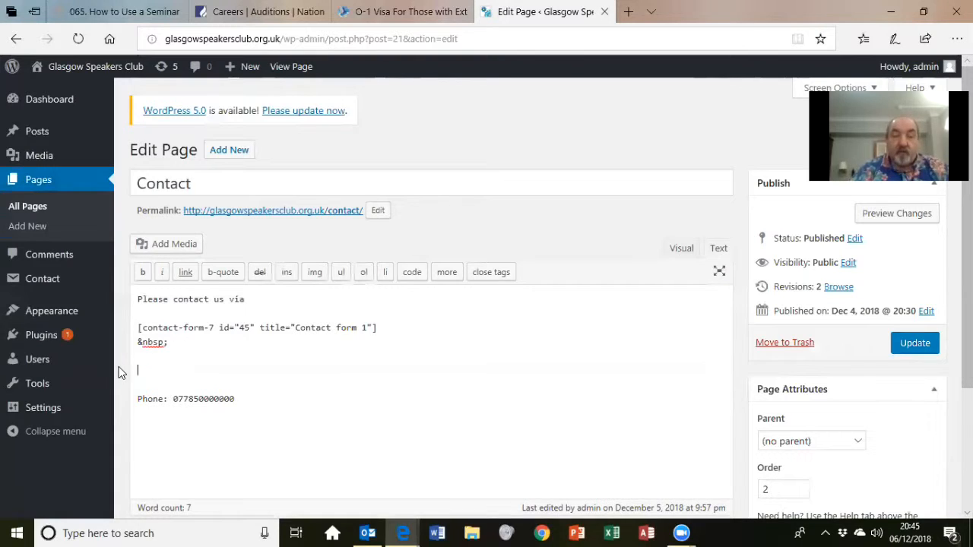
{"action": "left_click_drag", "start_coordinate": [149, 348], "coordinate": [135, 345]}
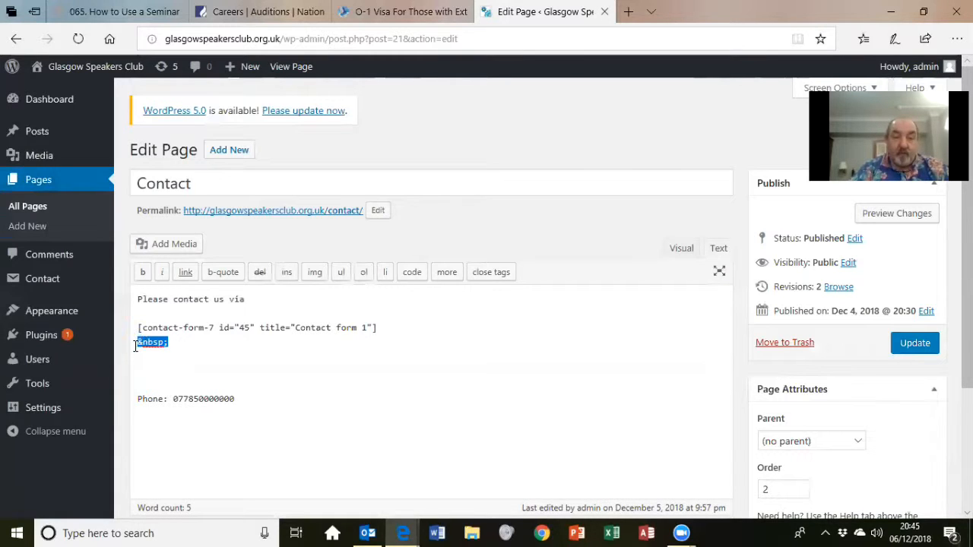
{"action": "key", "text": "Delete"}
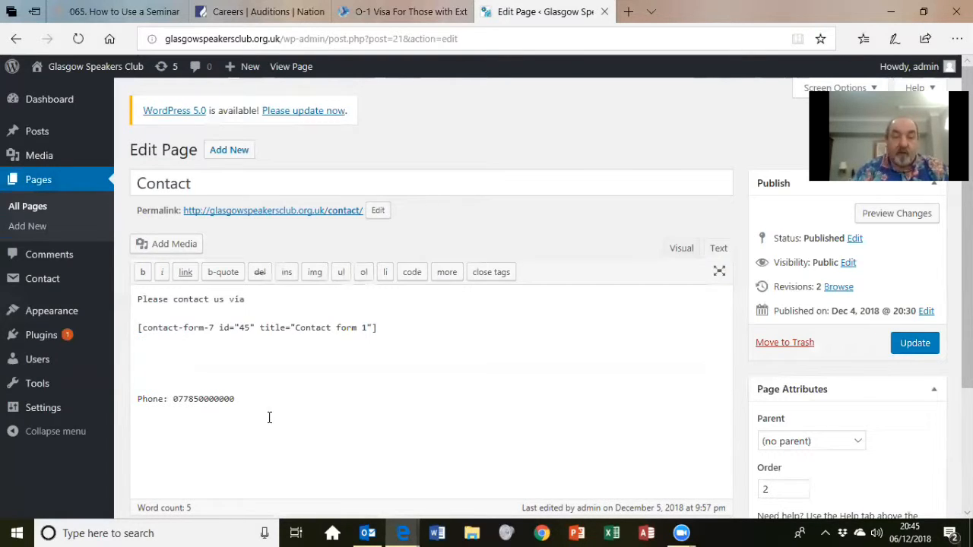
{"action": "left_click_drag", "start_coordinate": [247, 405], "coordinate": [123, 397]}
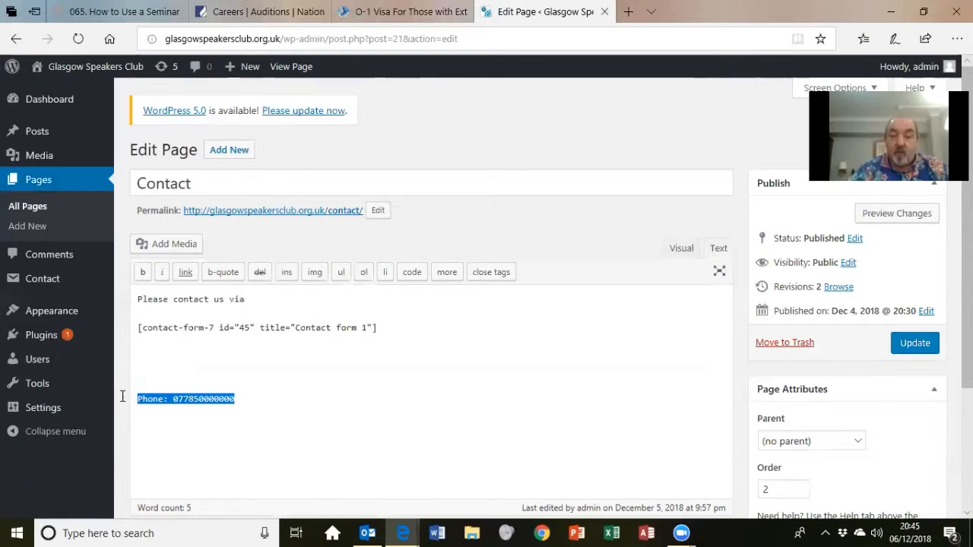
{"action": "key", "text": "BackSpace"}
{"action": "key", "text": "BackSpace"}
{"action": "key", "text": "BackSpace"}
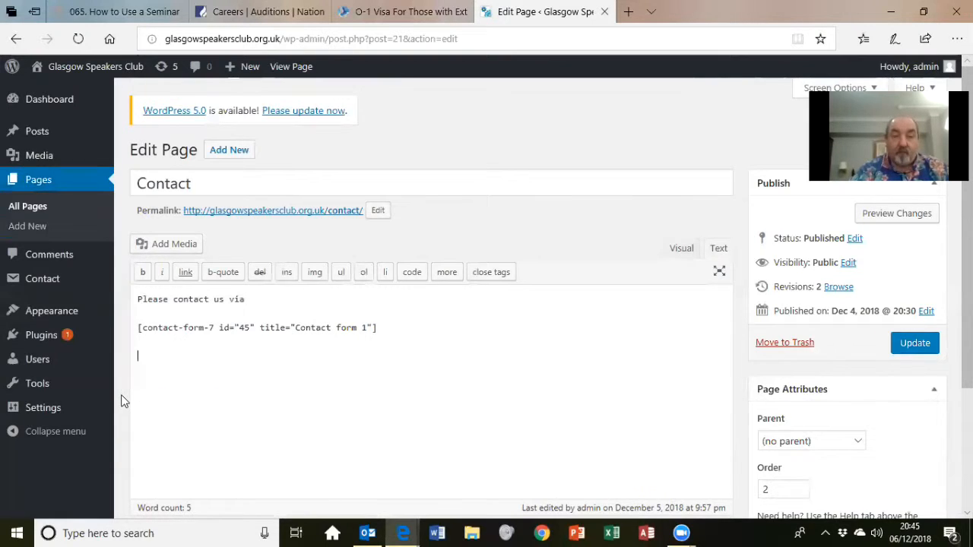
{"action": "left_click", "coordinate": [62, 387]}
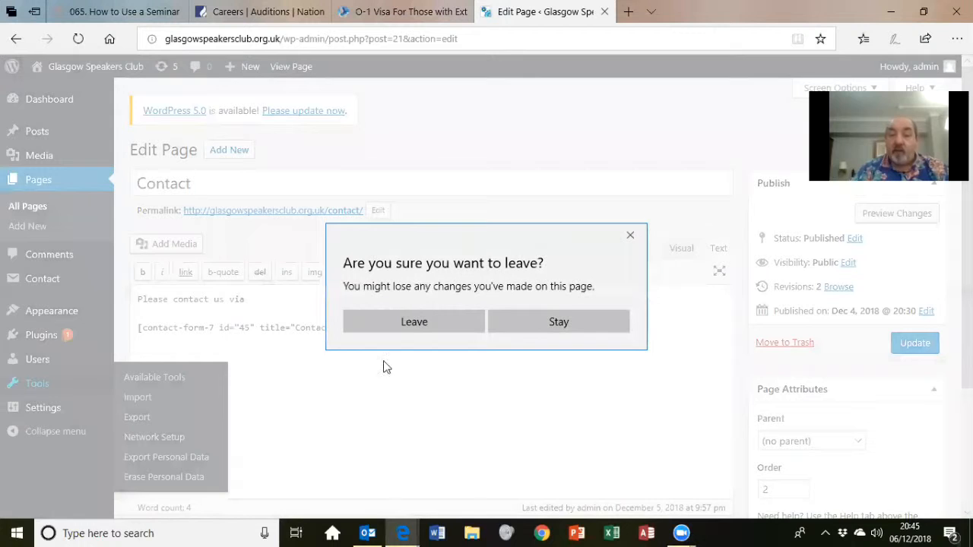
{"action": "left_click", "coordinate": [543, 330]}
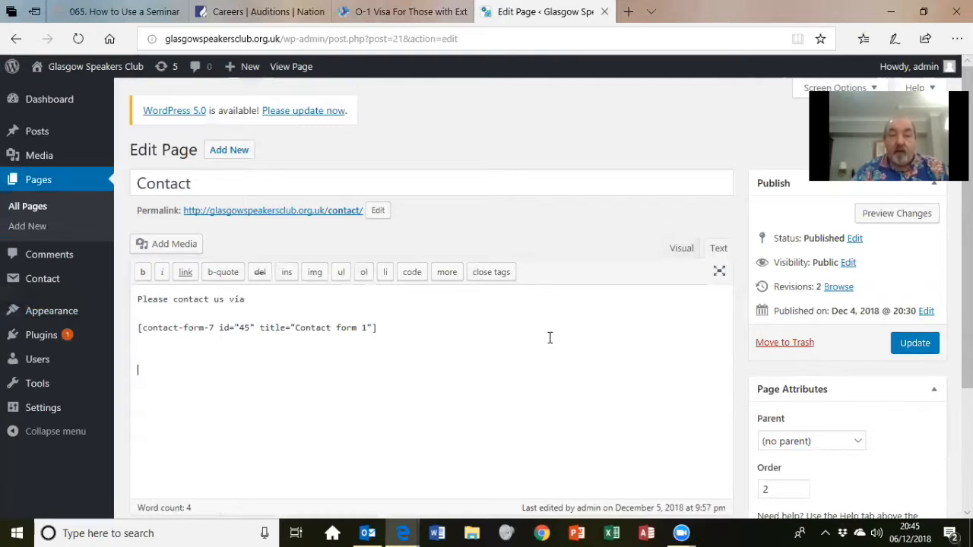
- Preview the Contact page to check the new form, close the preview, and Update the page
{"action": "left_click", "coordinate": [901, 222]}
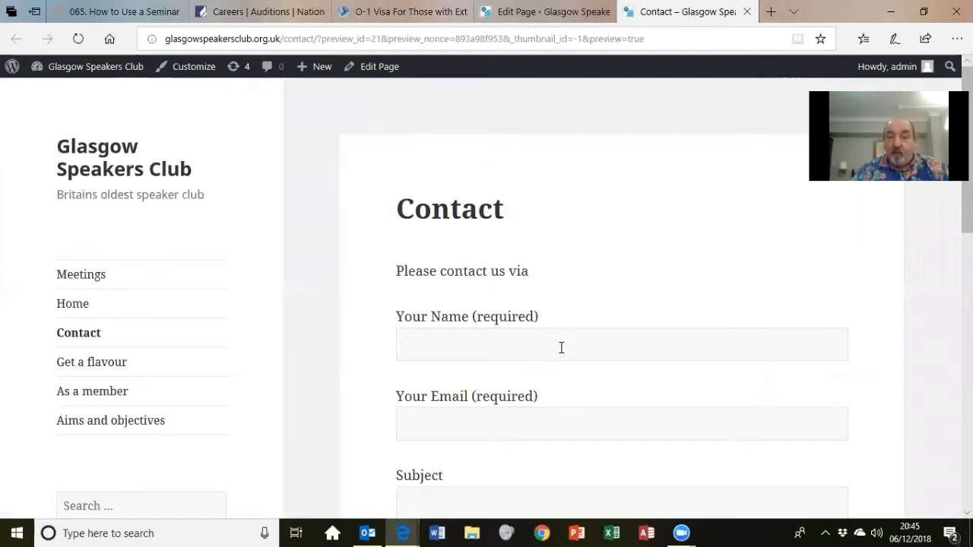
{"action": "left_click", "coordinate": [561, 347]}
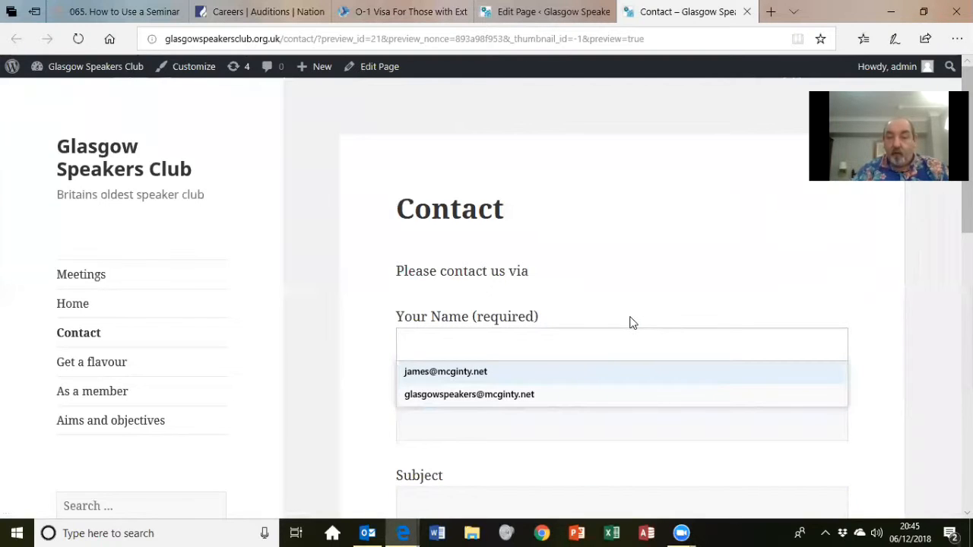
{"action": "left_click", "coordinate": [483, 486]}
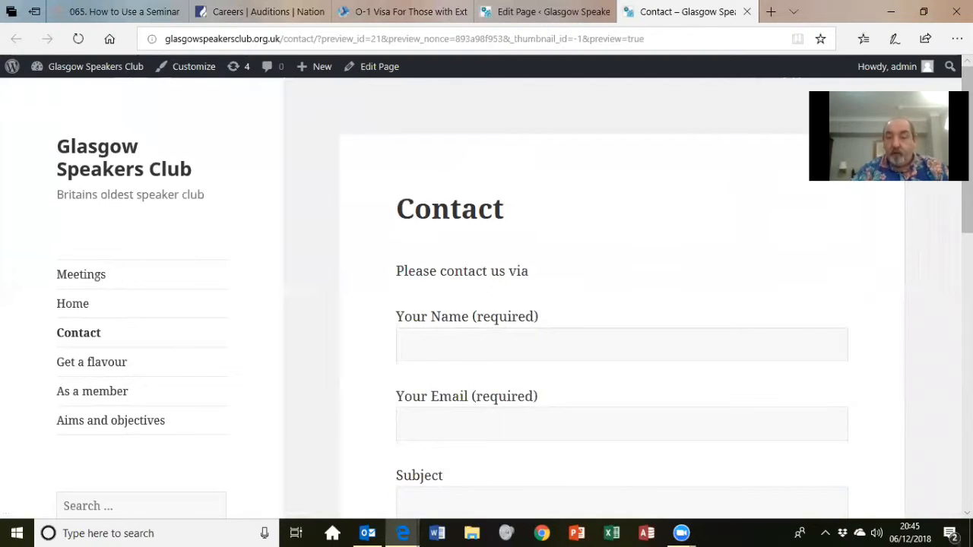
{"action": "scroll", "coordinate": [658, 427], "scroll_direction": "down", "scroll_amount": 3}
{"action": "scroll", "coordinate": [621, 304], "scroll_direction": "down", "scroll_amount": 4}
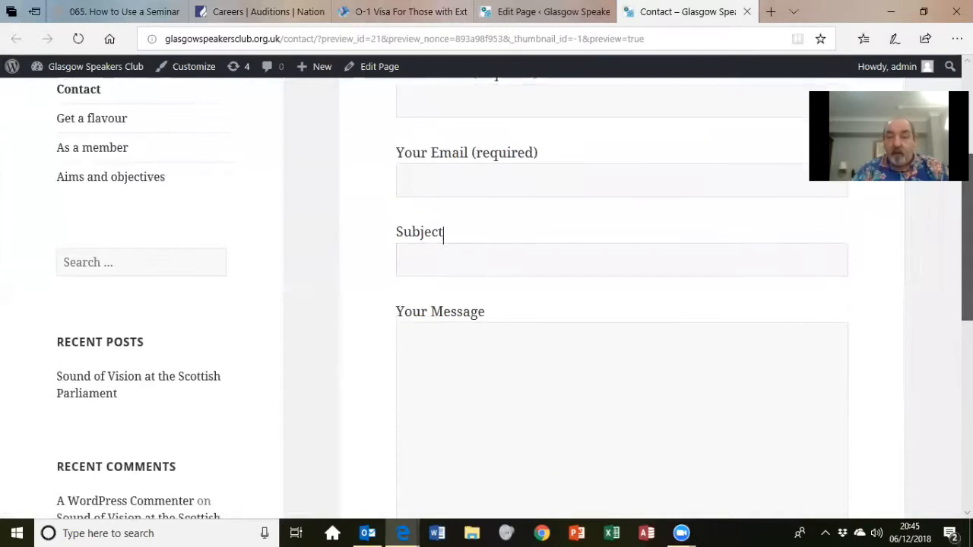
{"action": "scroll", "coordinate": [628, 417], "scroll_direction": "up", "scroll_amount": 4}
{"action": "scroll", "coordinate": [628, 417], "scroll_direction": "down", "scroll_amount": 4}
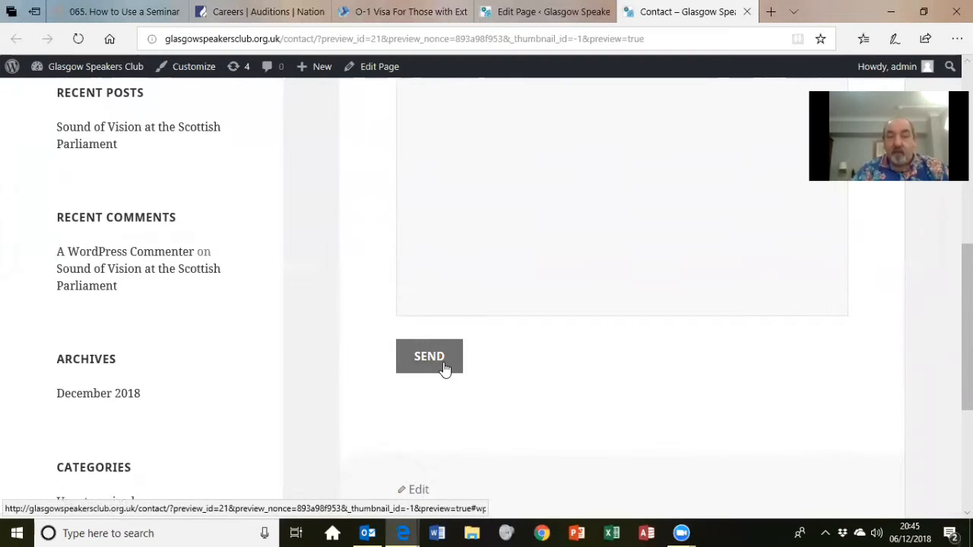
{"action": "scroll", "coordinate": [621, 304], "scroll_direction": "up", "scroll_amount": 8}
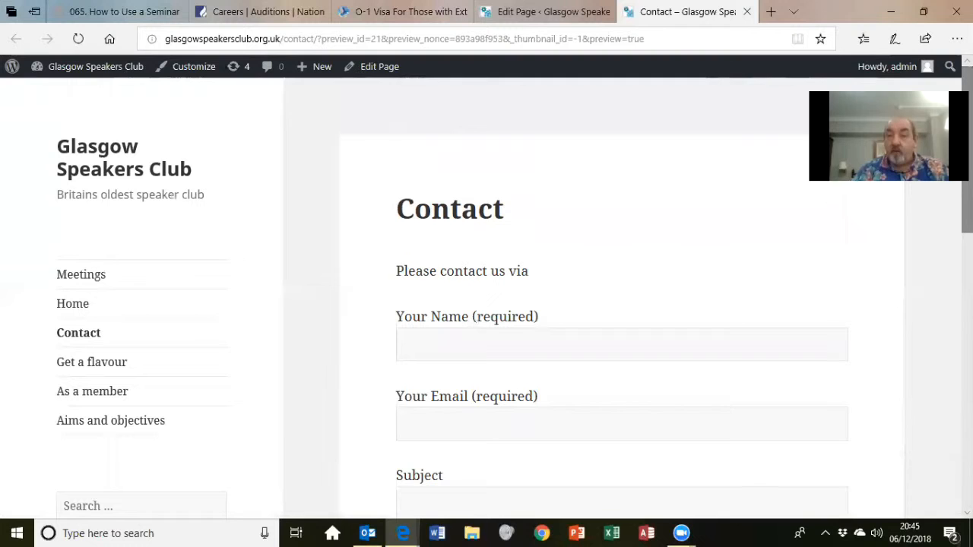
{"action": "left_click", "coordinate": [747, 12]}
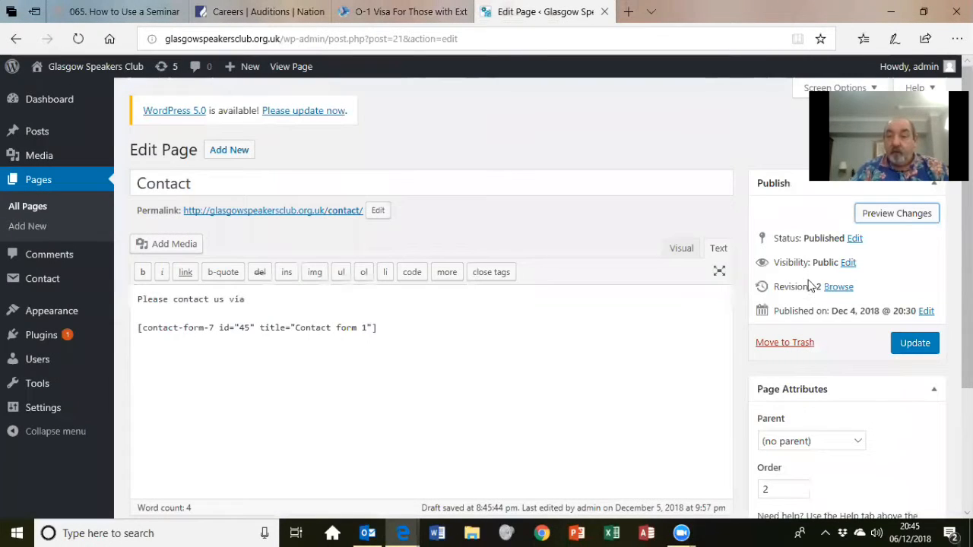
{"action": "left_click", "coordinate": [913, 348]}
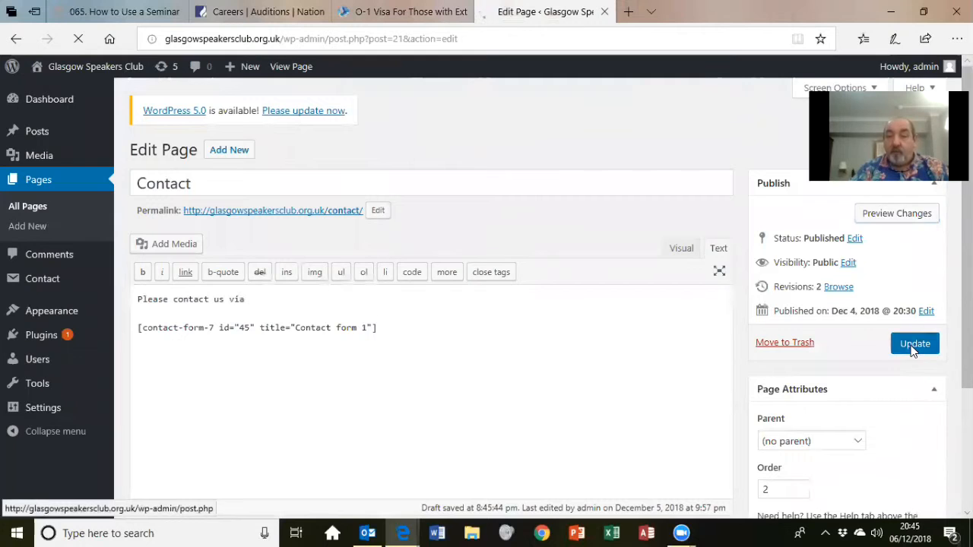